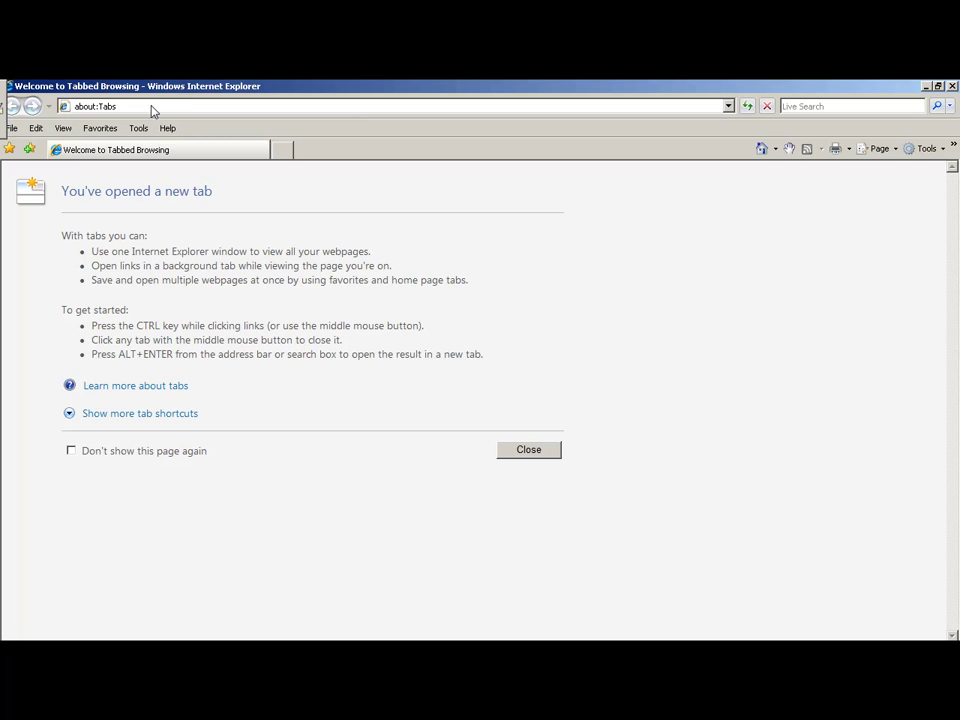
Go to pagelime.com in Internet Explorer.
{"action": "left_click", "coordinate": [152, 108]}
{"action": "type", "text": "pag"}
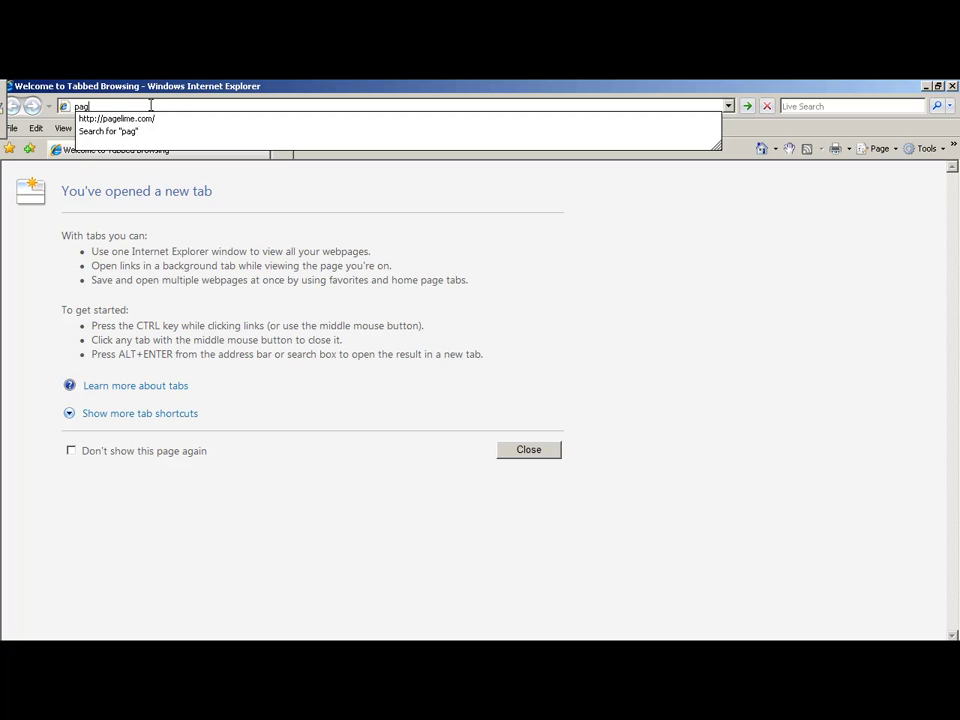
{"action": "type", "text": "elime.com"}
{"action": "key", "text": "Return"}
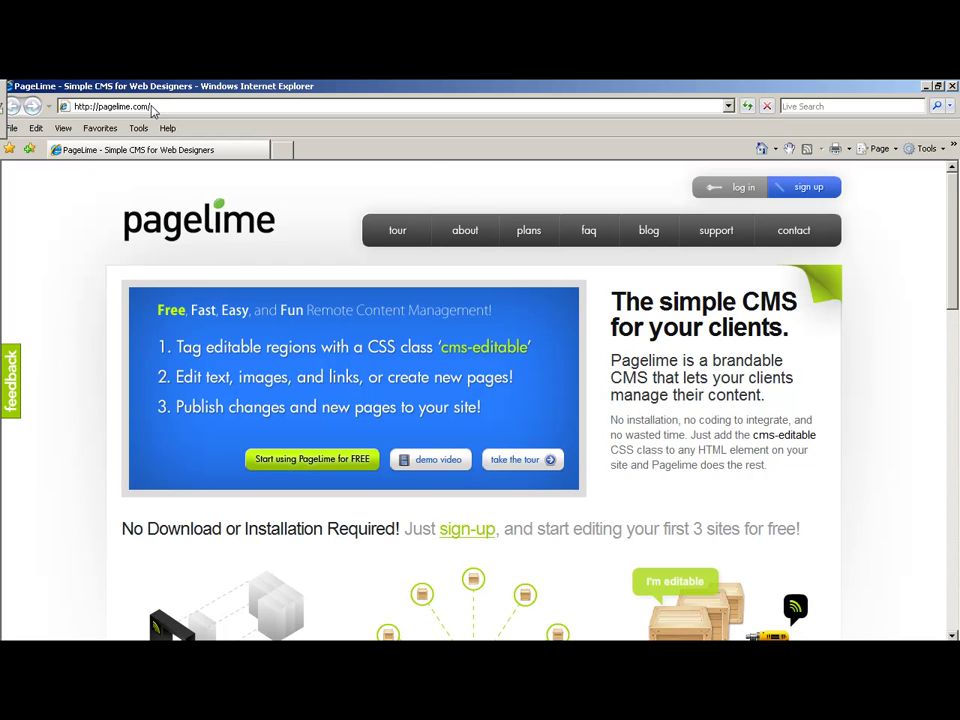
Log into the PageLime CMS with the account e-mail and password.
{"action": "left_click", "coordinate": [721, 200]}
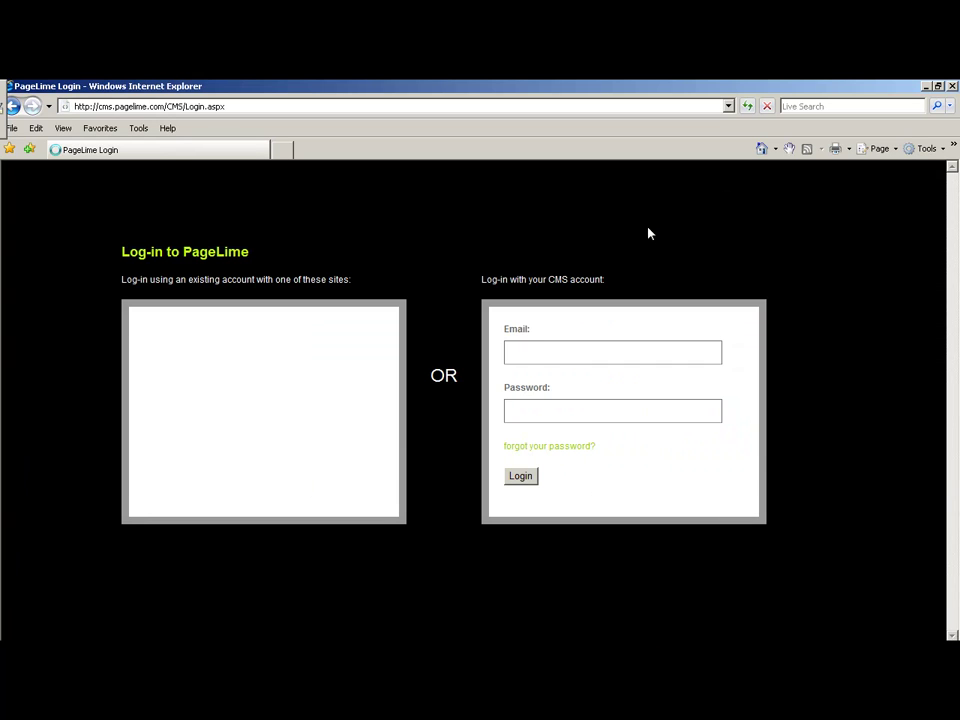
{"action": "left_click", "coordinate": [546, 357]}
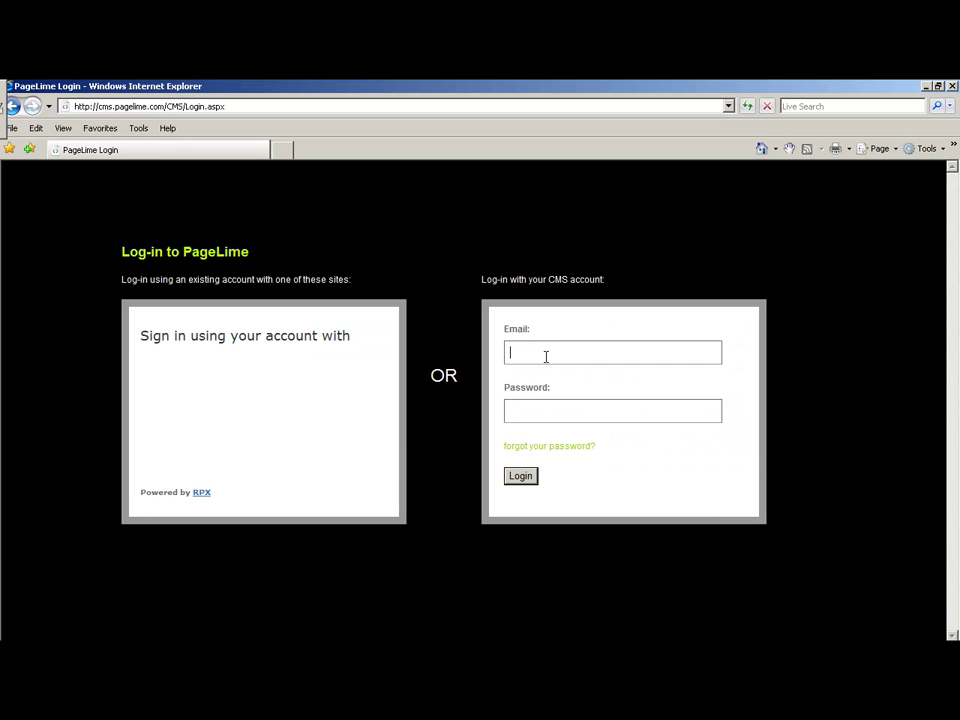
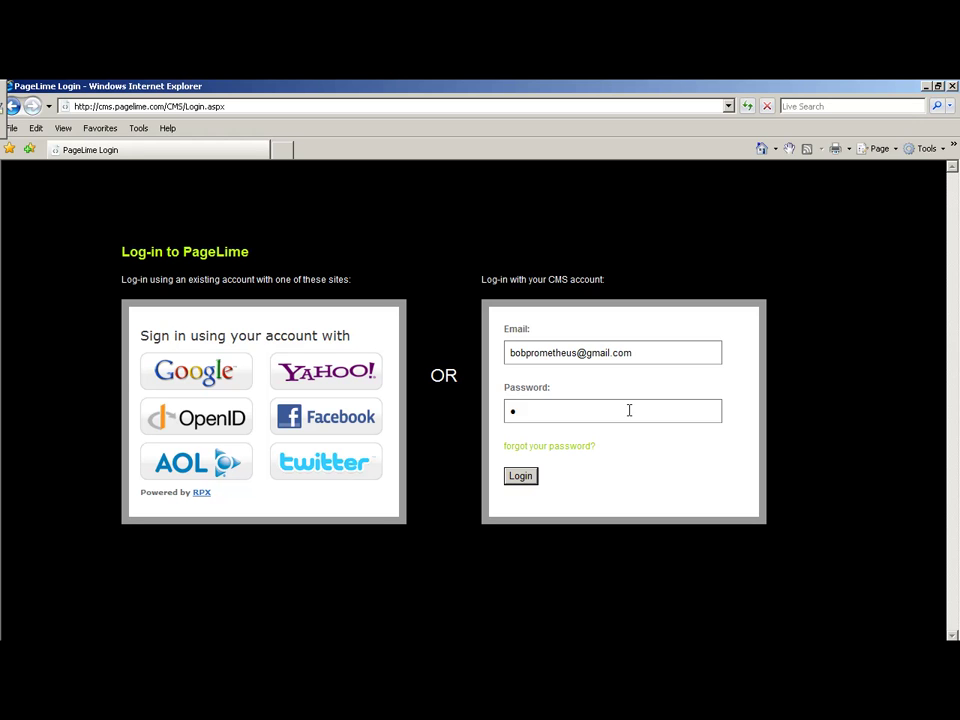
{"action": "left_click", "coordinate": [527, 477]}
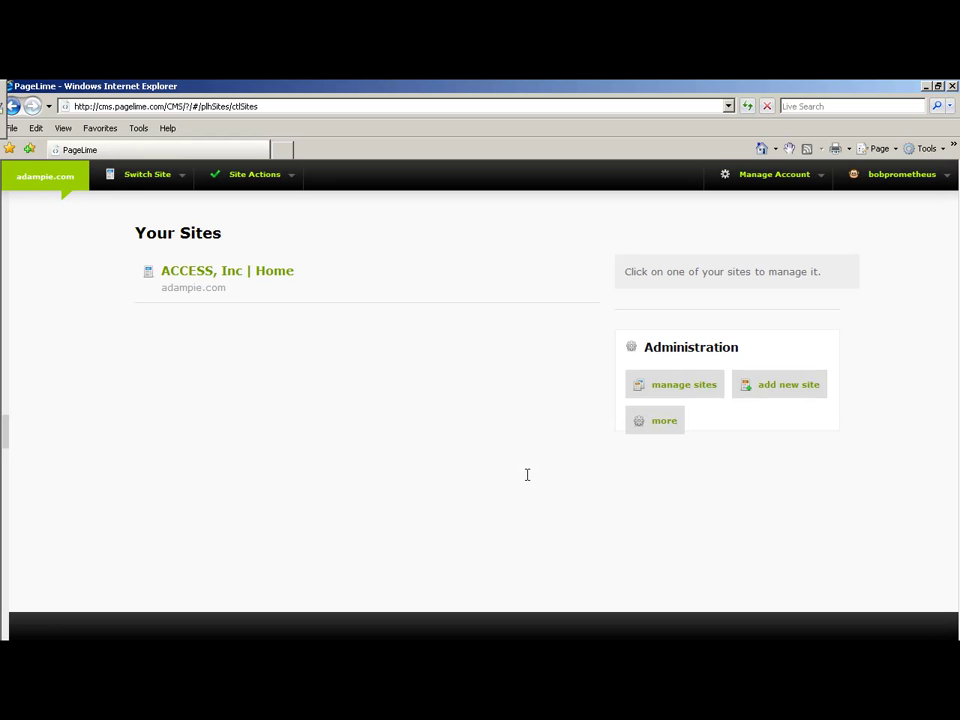
Open the ACCESS, Inc | Home site and its Manage Images library.
{"action": "left_click", "coordinate": [258, 287]}
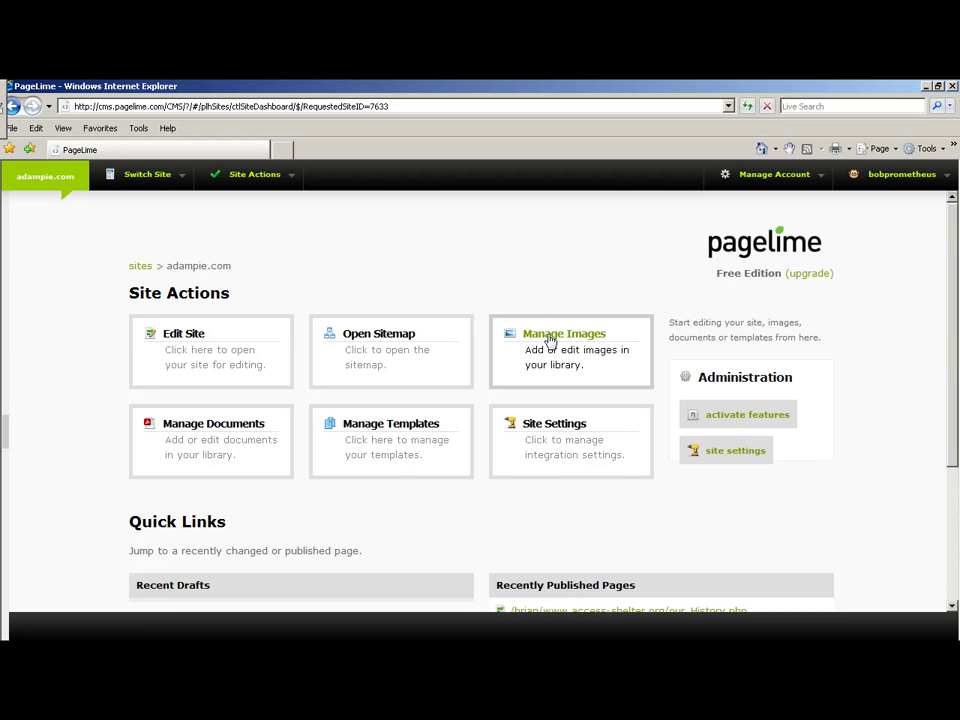
{"action": "left_click", "coordinate": [548, 342]}
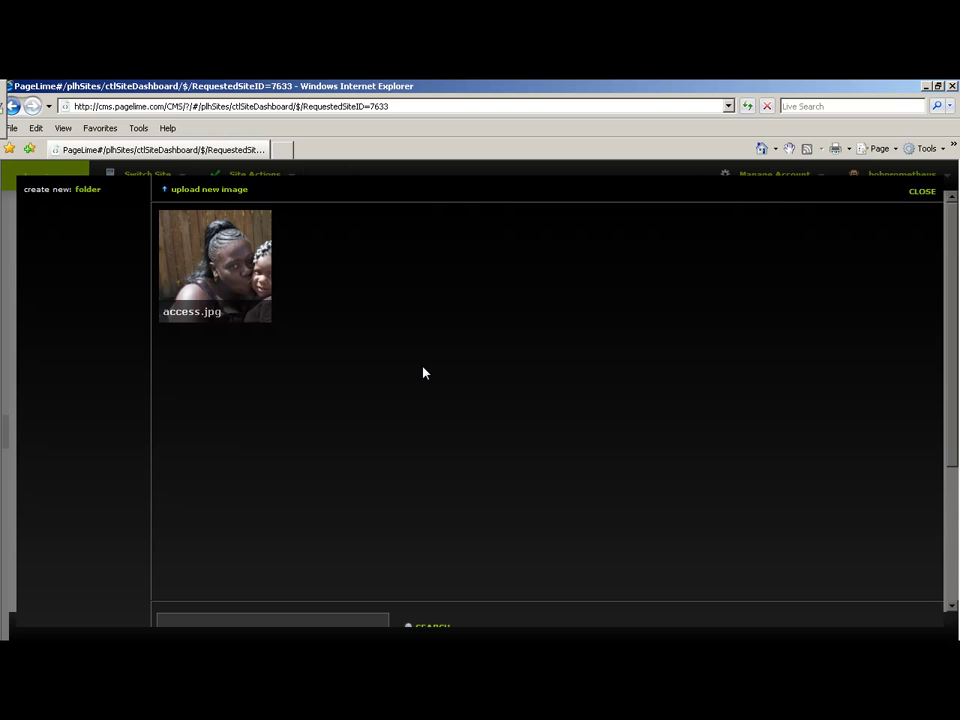
Upload the Access JPG from the Desktop as a second access.jpg in the library.
{"action": "left_click", "coordinate": [198, 191]}
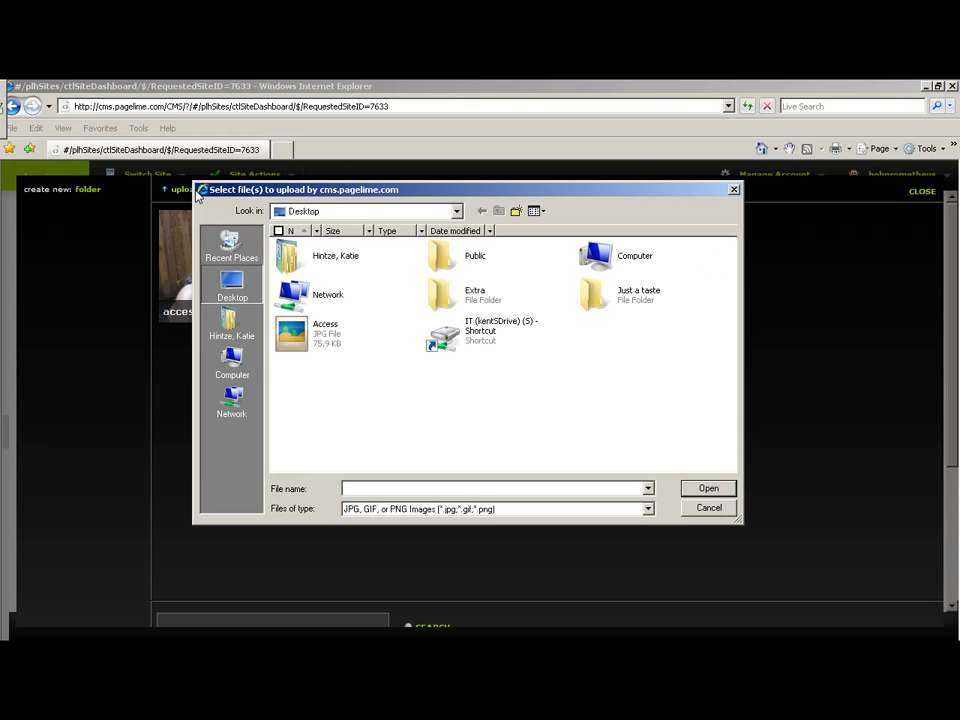
{"action": "left_click", "coordinate": [294, 335]}
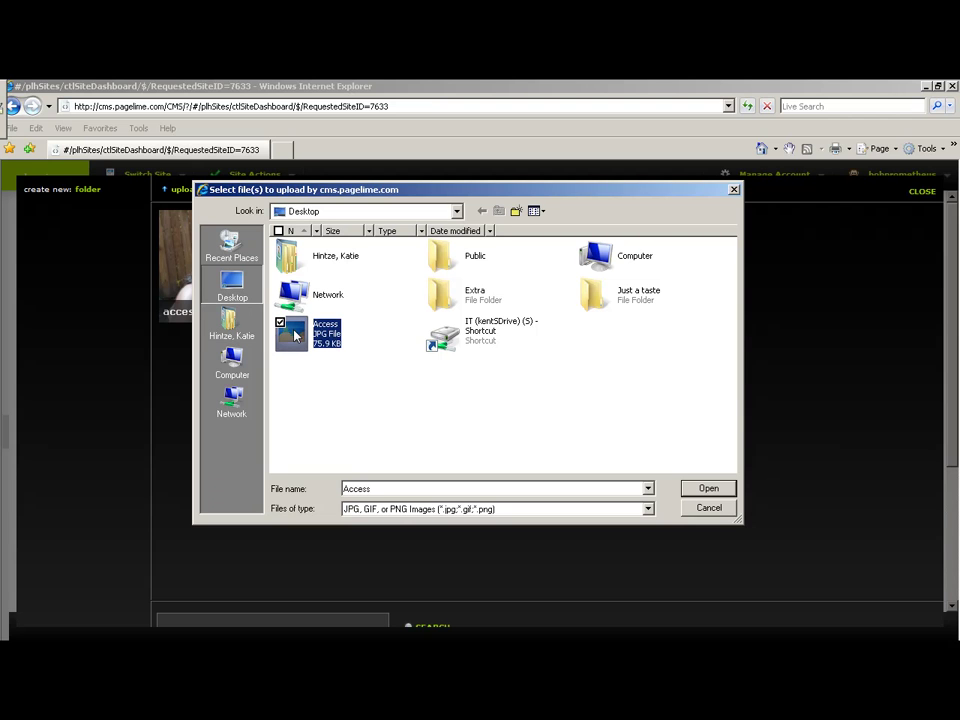
{"action": "left_click", "coordinate": [703, 489]}
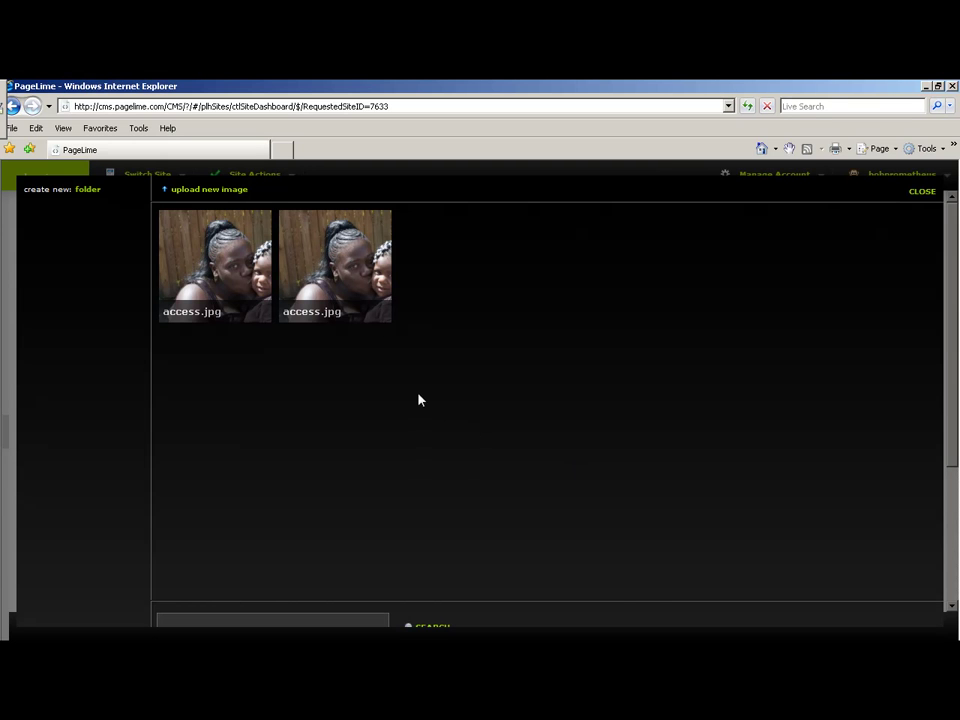
{"action": "mouse_move", "coordinate": [377, 305]}
Close the image library and open the home page's main photo block in the HTML editor.
{"action": "left_click", "coordinate": [923, 193]}
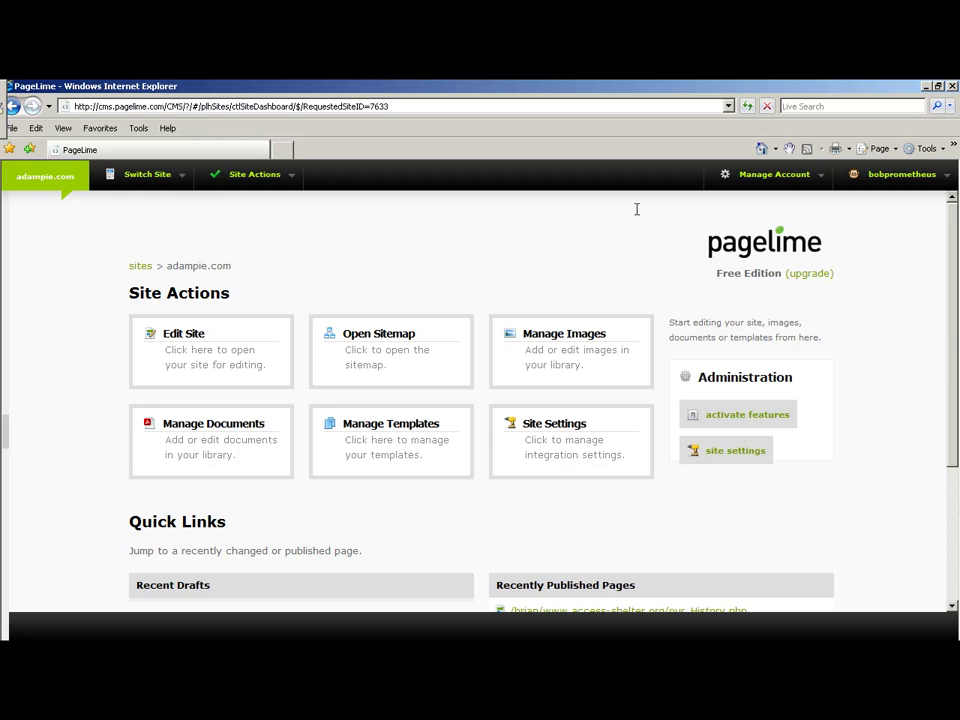
{"action": "left_click", "coordinate": [205, 344]}
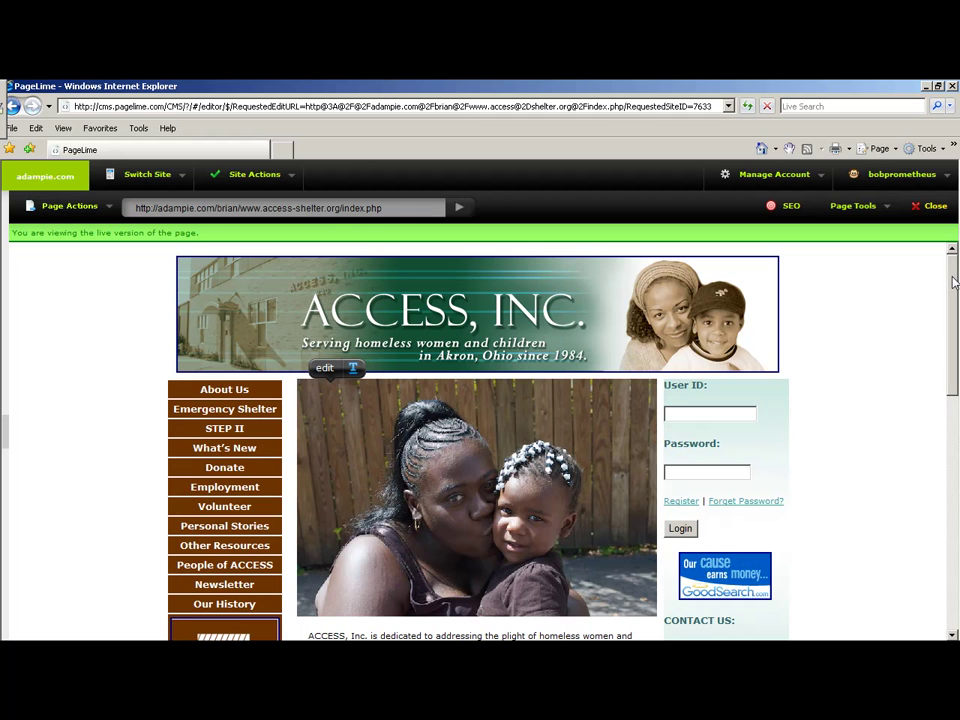
{"action": "scroll", "coordinate": [950, 344], "scroll_direction": "down", "scroll_amount": 3}
{"action": "left_click_drag", "start_coordinate": [950, 344], "coordinate": [930, 323]}
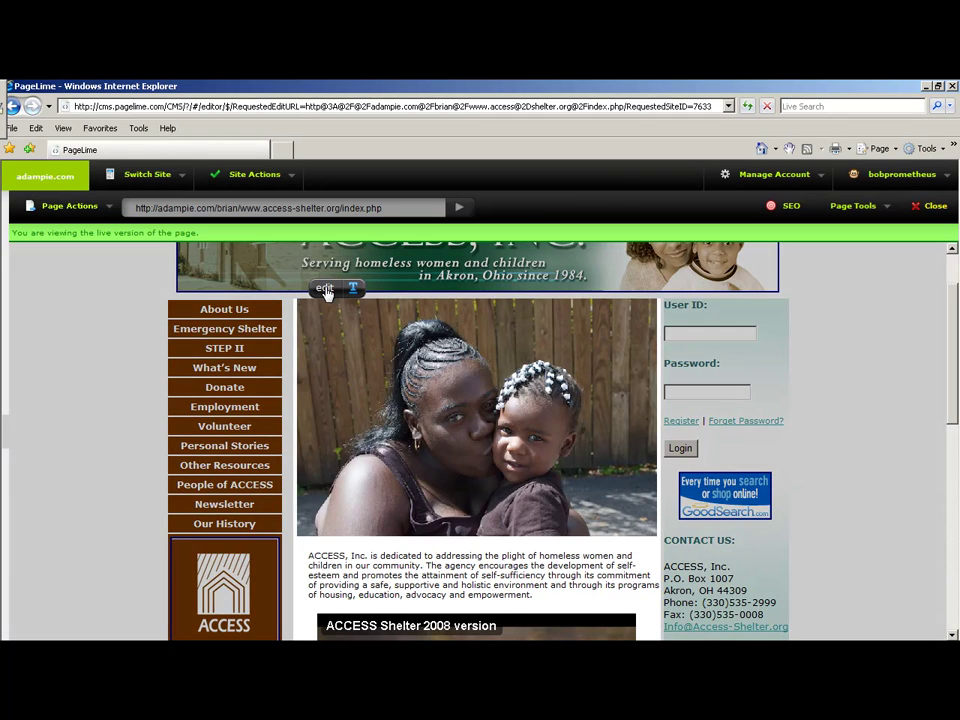
{"action": "left_click", "coordinate": [326, 293]}
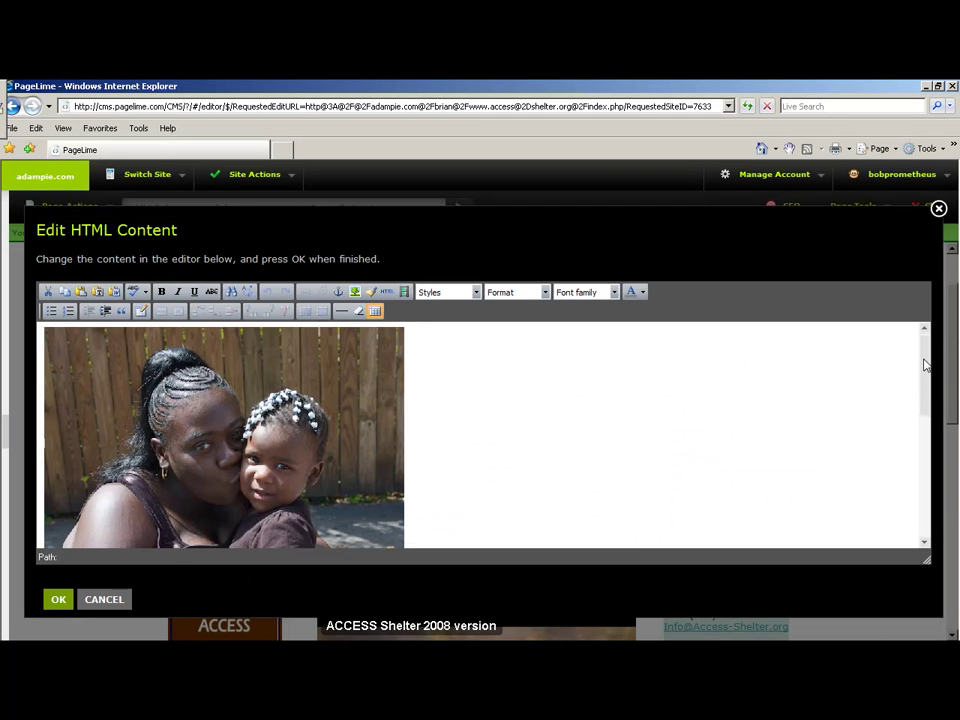
Trial-delete the paragraph and photo after 'empowerment', cancel the edit, then open What's New.
{"action": "scroll", "coordinate": [900, 400], "scroll_direction": "down", "scroll_amount": 5}
{"action": "left_click", "coordinate": [754, 383]}
{"action": "key", "text": "shift+Down"}
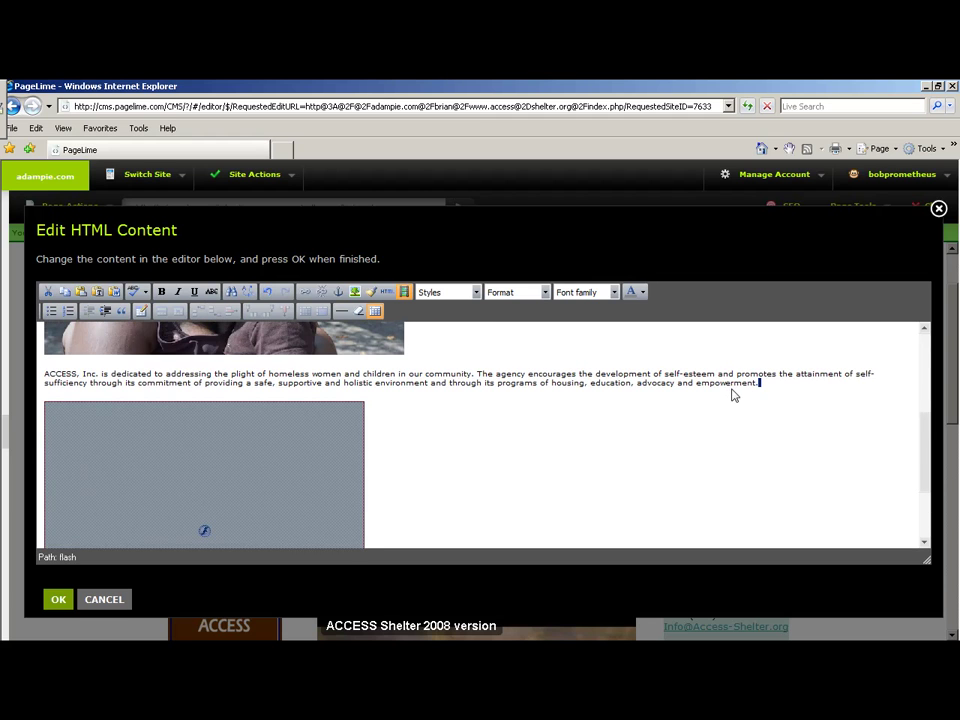
{"action": "key", "text": "BackSpace"}
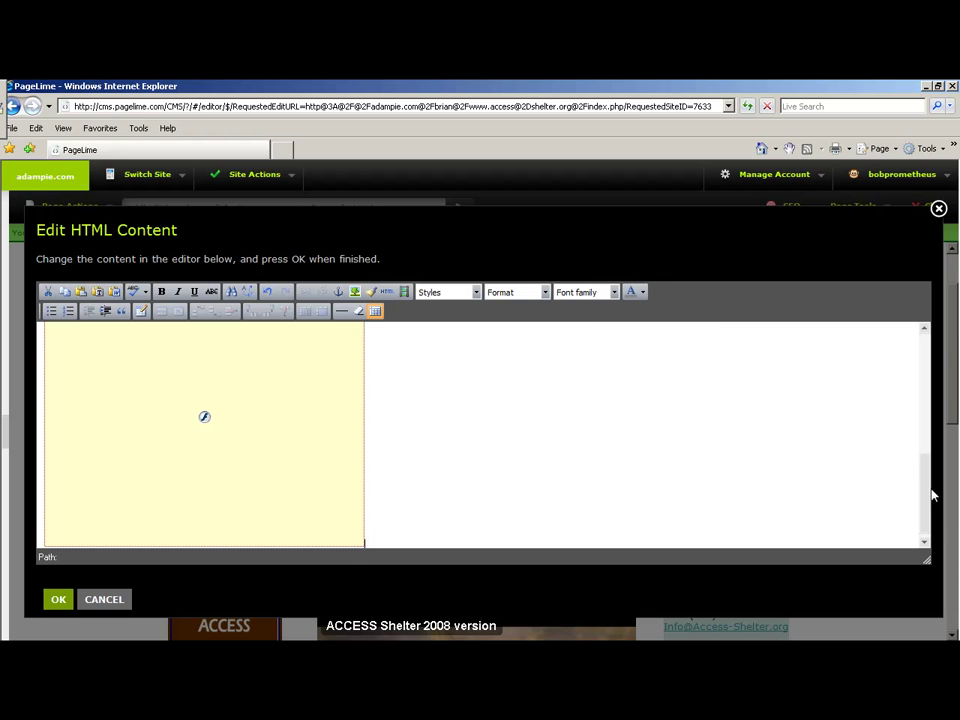
{"action": "left_click", "coordinate": [940, 211]}
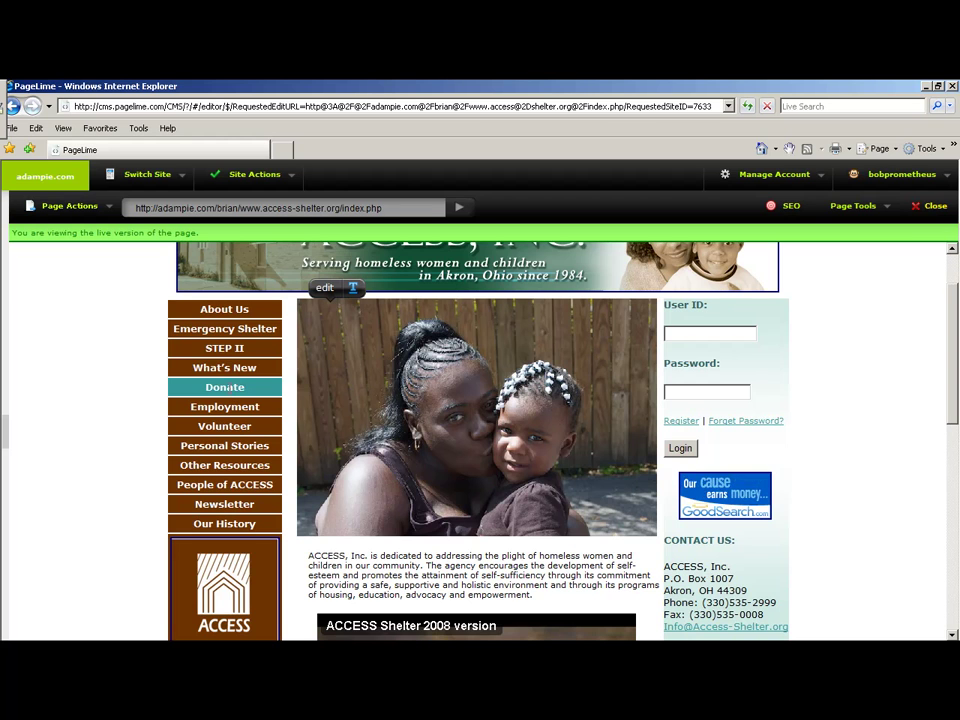
{"action": "left_click", "coordinate": [240, 369]}
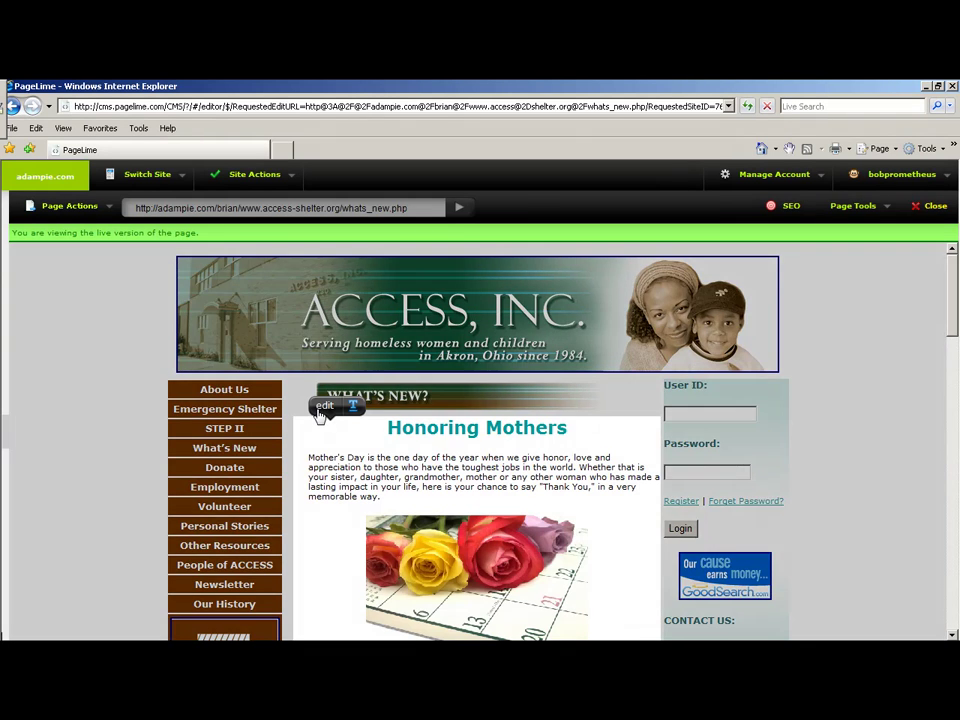
Edit the What's New article, add a new paragraph after Sacred Heart Yoga, and open Insert/edit image.
{"action": "left_click", "coordinate": [322, 406]}
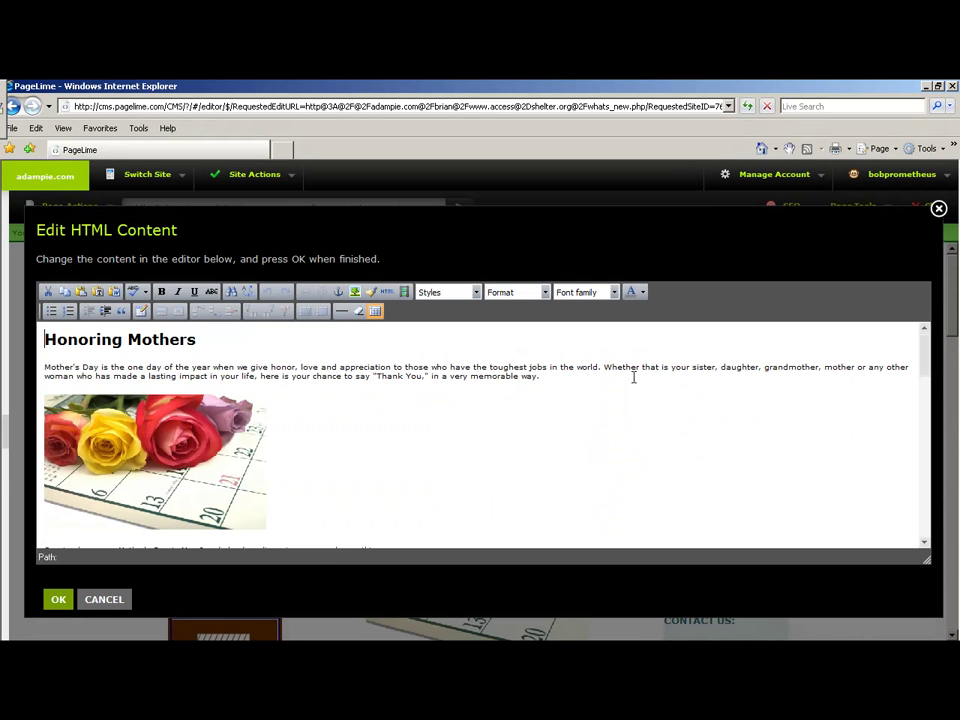
{"action": "scroll", "coordinate": [896, 456], "scroll_direction": "down", "scroll_amount": 15}
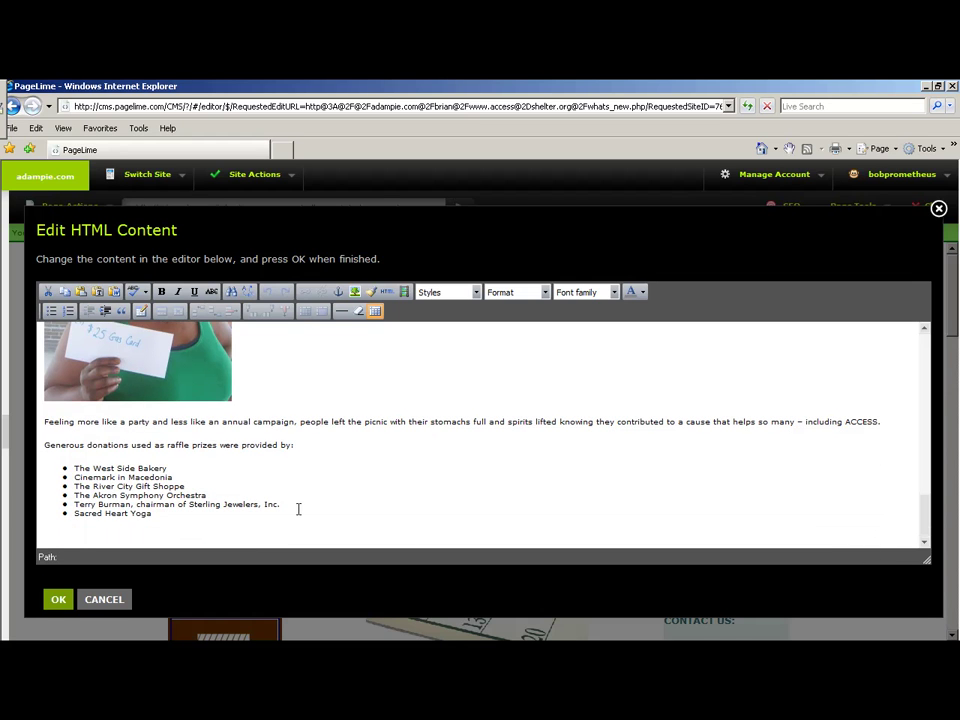
{"action": "left_click", "coordinate": [300, 509]}
{"action": "key", "text": "Return"}
{"action": "key", "text": "Return"}
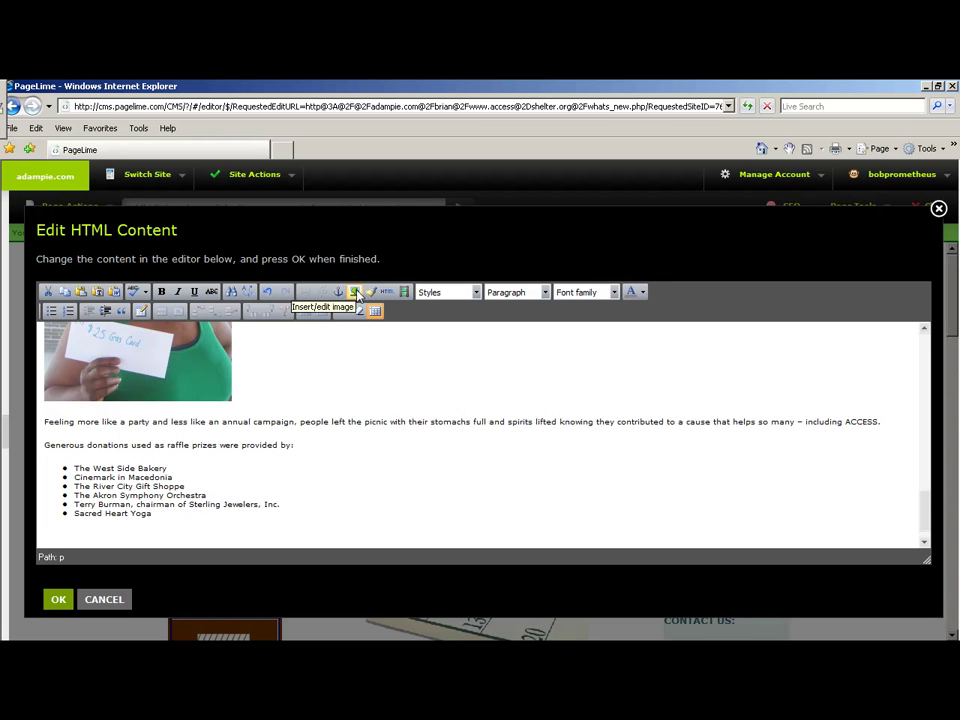
{"action": "left_click", "coordinate": [355, 292]}
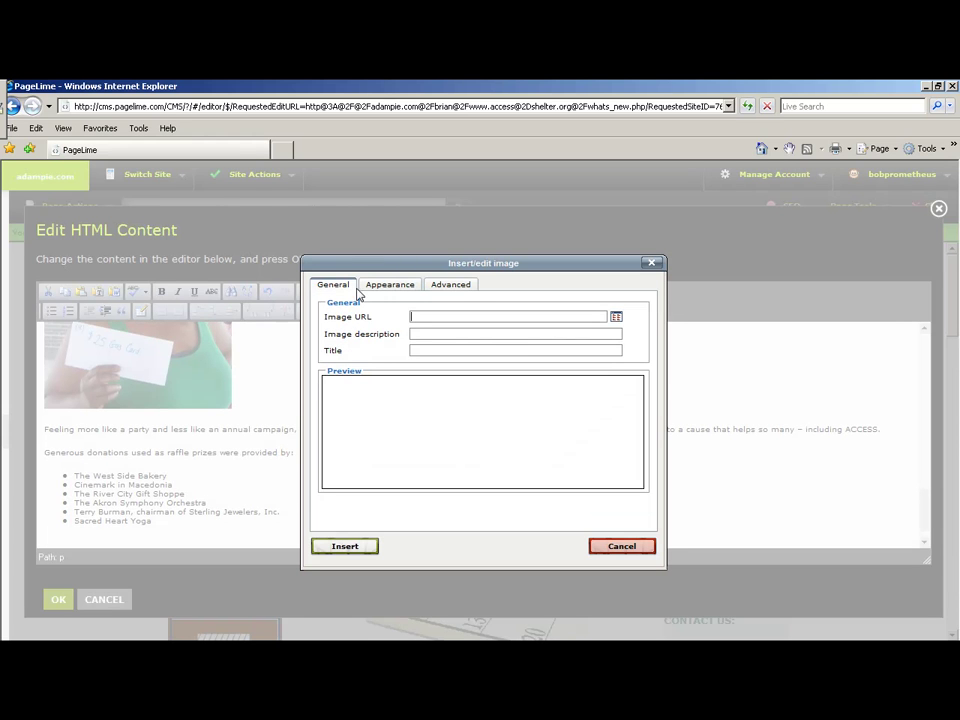
Insert access.jpg below the donor list with the description 'Mother an Child'.
{"action": "left_click", "coordinate": [616, 317]}
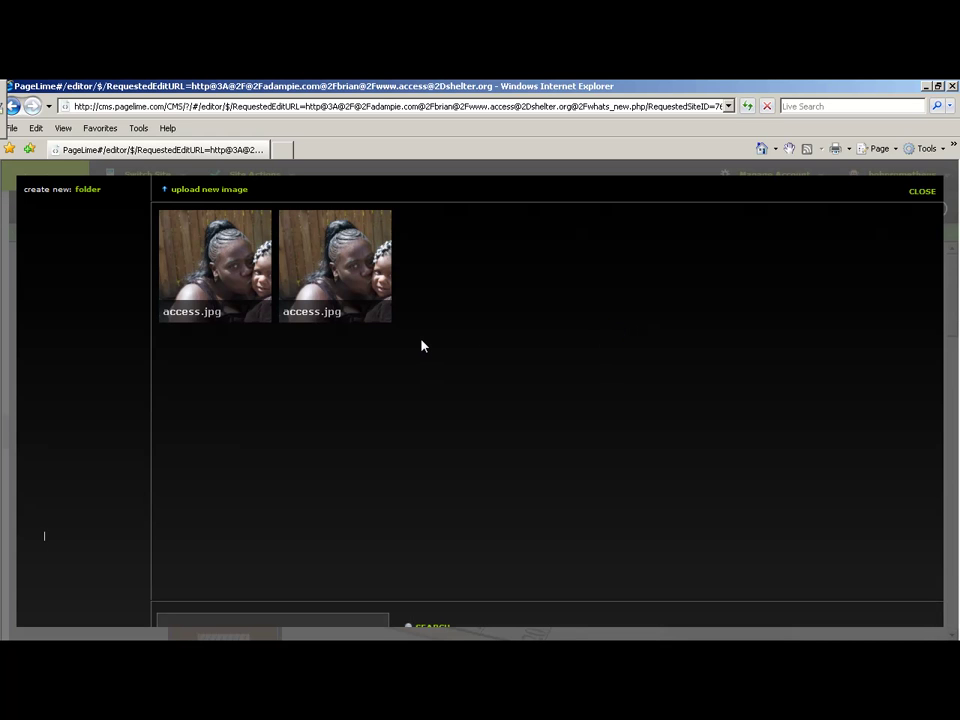
{"action": "left_click", "coordinate": [348, 266]}
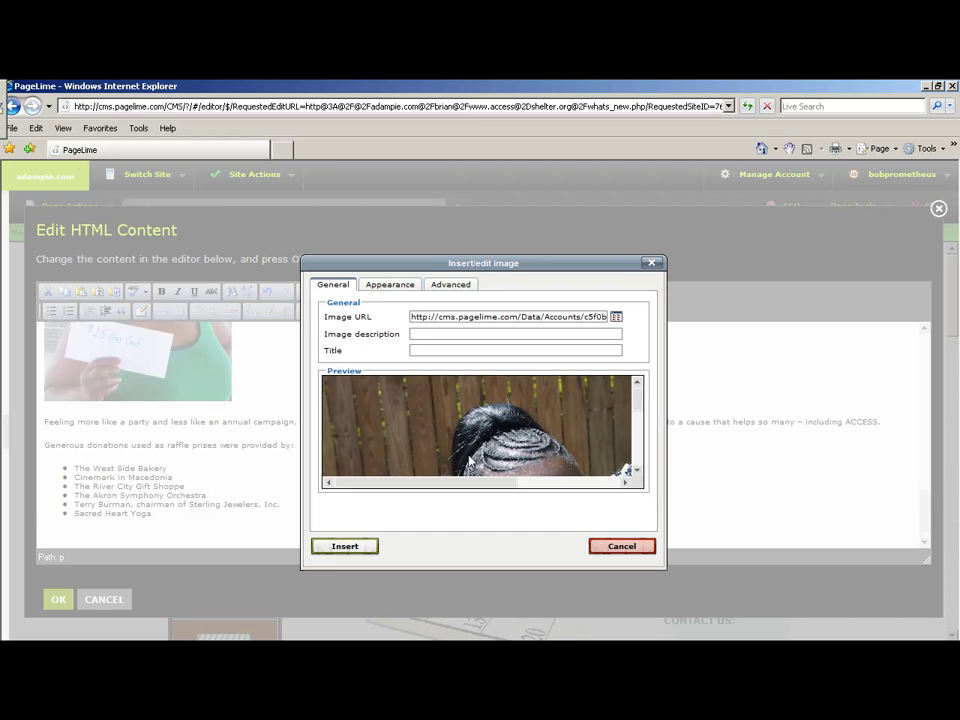
{"action": "left_click", "coordinate": [430, 334]}
{"action": "type", "text": "Mo"}
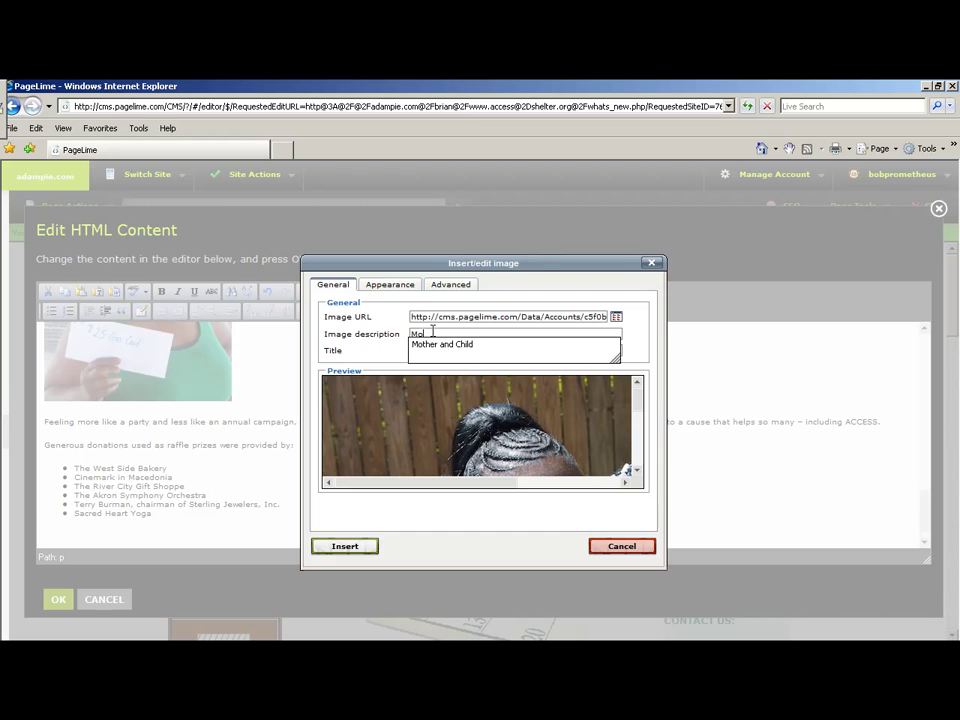
{"action": "type", "text": "ther and"}
{"action": "key", "text": "BackSpace"}
{"action": "type", "text": "Child"}
{"action": "left_click", "coordinate": [356, 554]}
Apply the edited What's New content and scroll the page to check the inserted photo.
{"action": "left_click", "coordinate": [572, 463]}
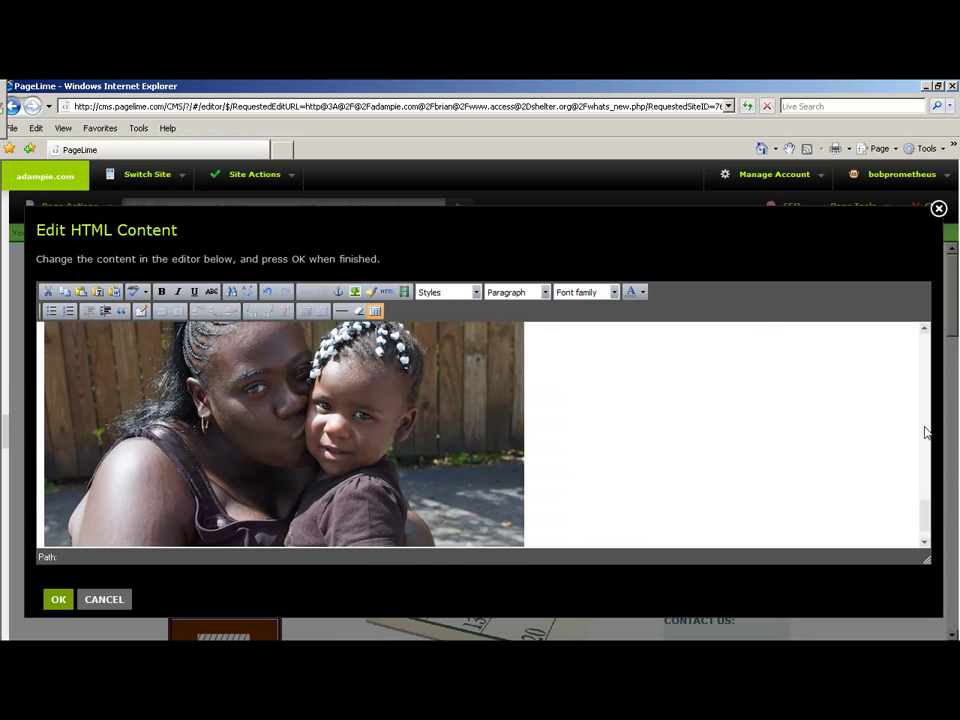
{"action": "left_click_drag", "start_coordinate": [922, 517], "coordinate": [926, 495]}
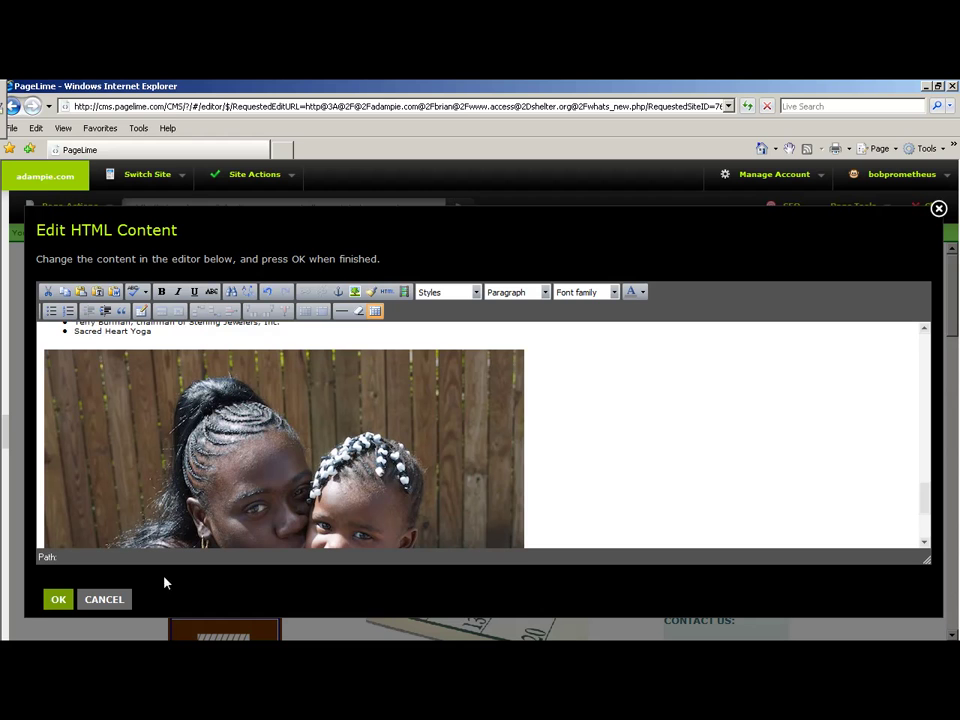
{"action": "left_click", "coordinate": [58, 600]}
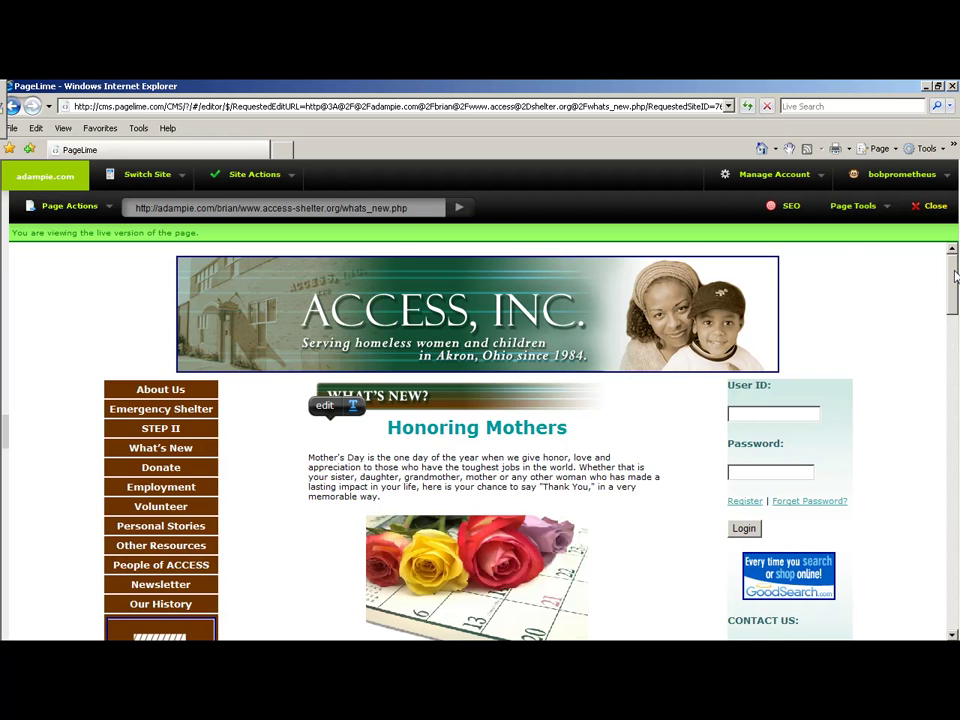
{"action": "scroll", "coordinate": [938, 368], "scroll_direction": "down", "scroll_amount": 10}
{"action": "scroll", "coordinate": [938, 368], "scroll_direction": "down", "scroll_amount": 10}
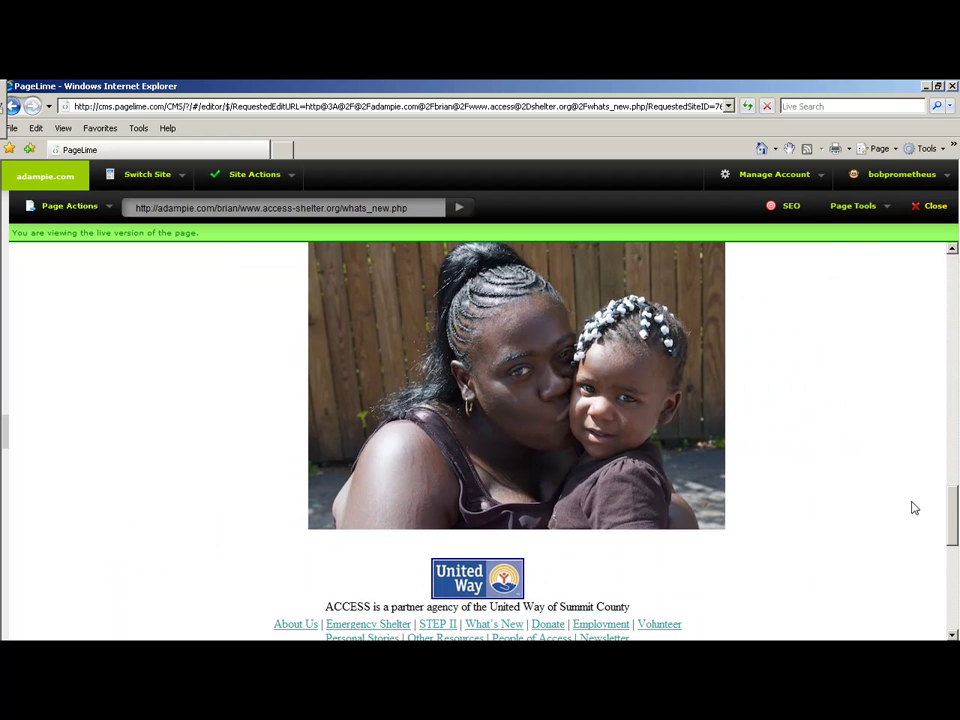
{"action": "key", "text": "Home"}
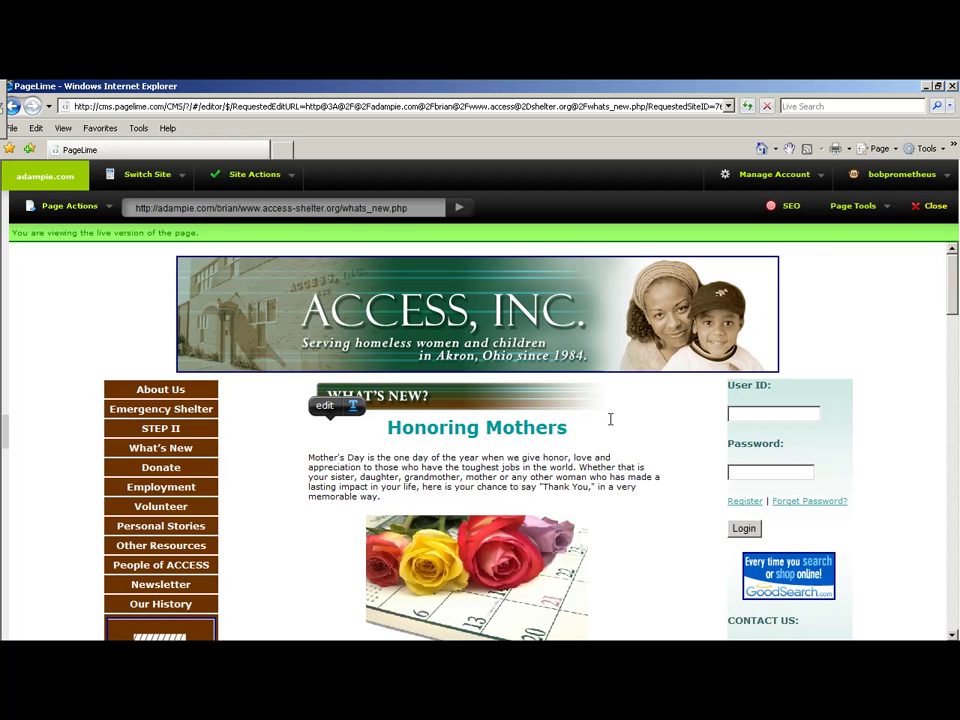
{"action": "scroll", "coordinate": [896, 499], "scroll_direction": "down", "scroll_amount": 15}
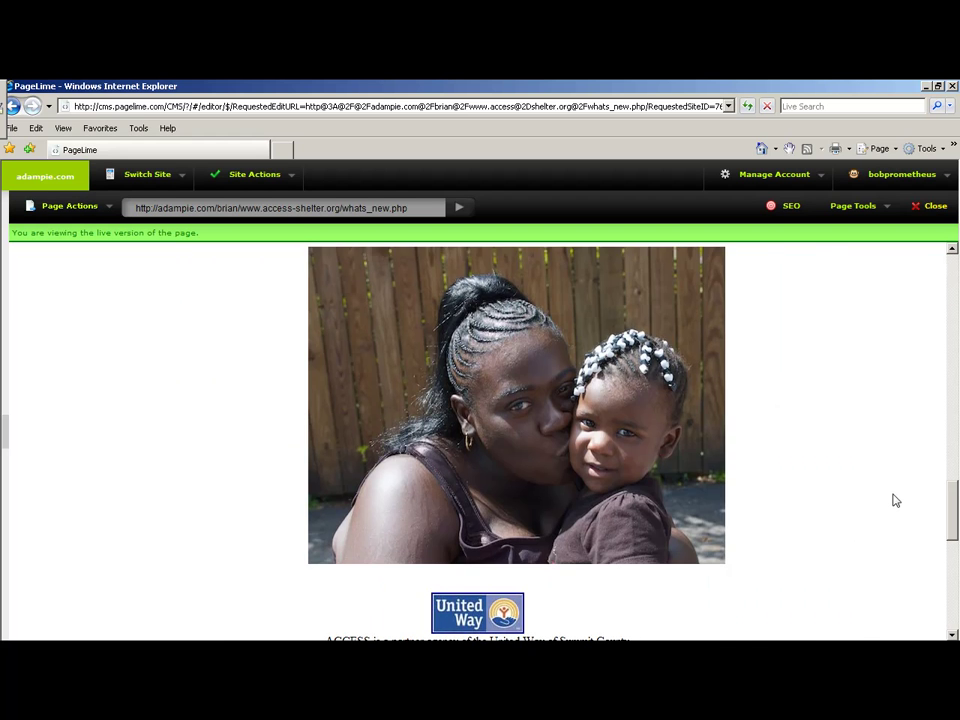
{"action": "left_click_drag", "start_coordinate": [948, 371], "coordinate": [950, 275]}
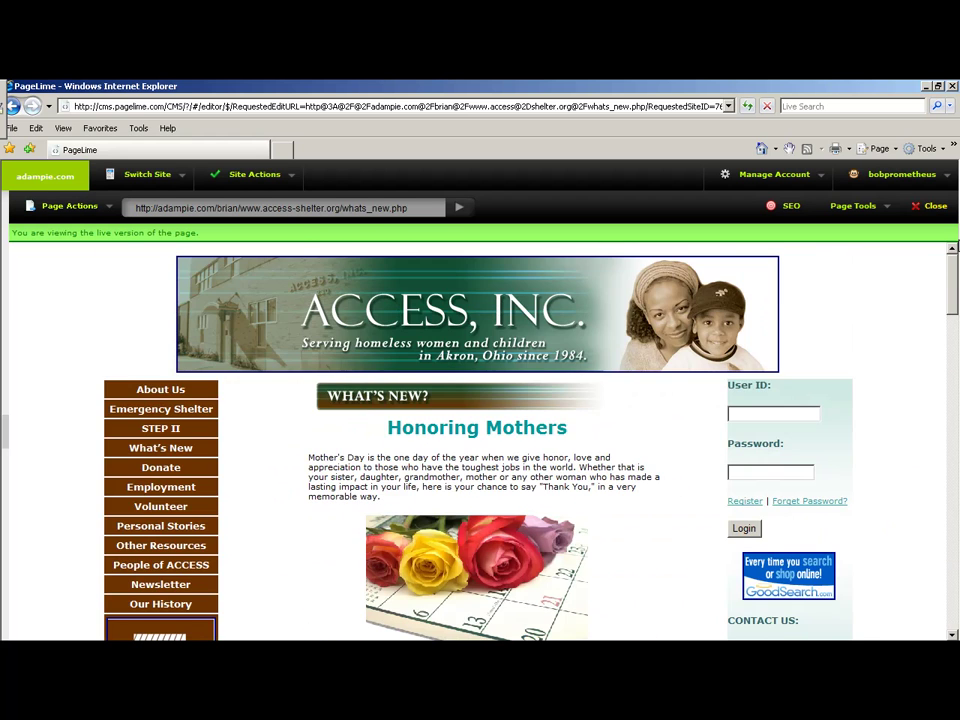
{"action": "left_click", "coordinate": [108, 206]}
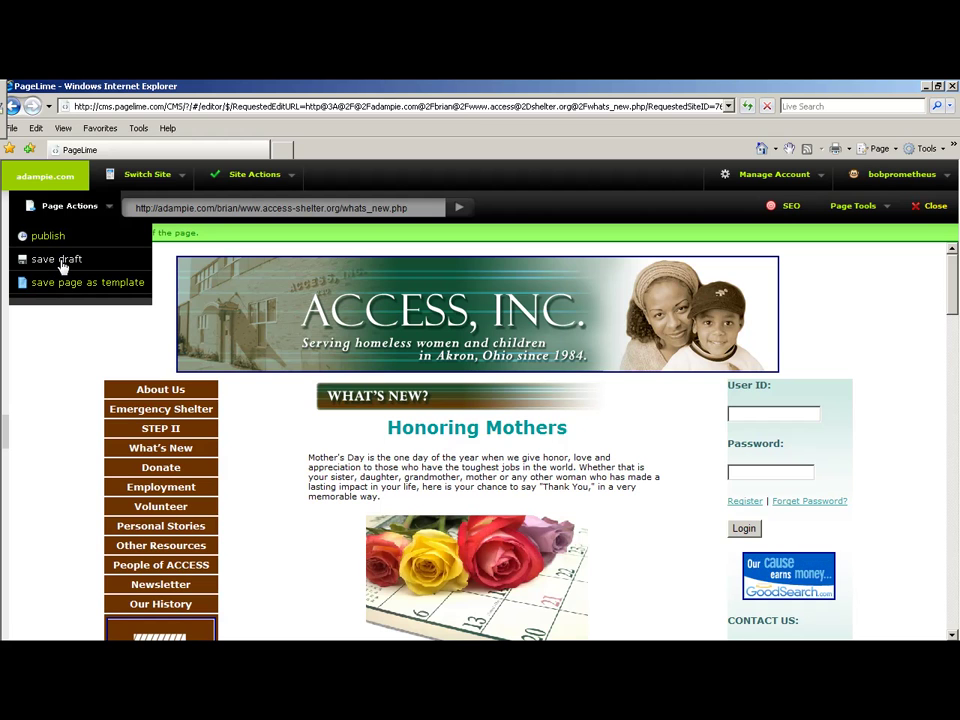
Save the What's New page as a draft and close back to the Site Actions dashboard.
{"action": "left_click", "coordinate": [61, 264]}
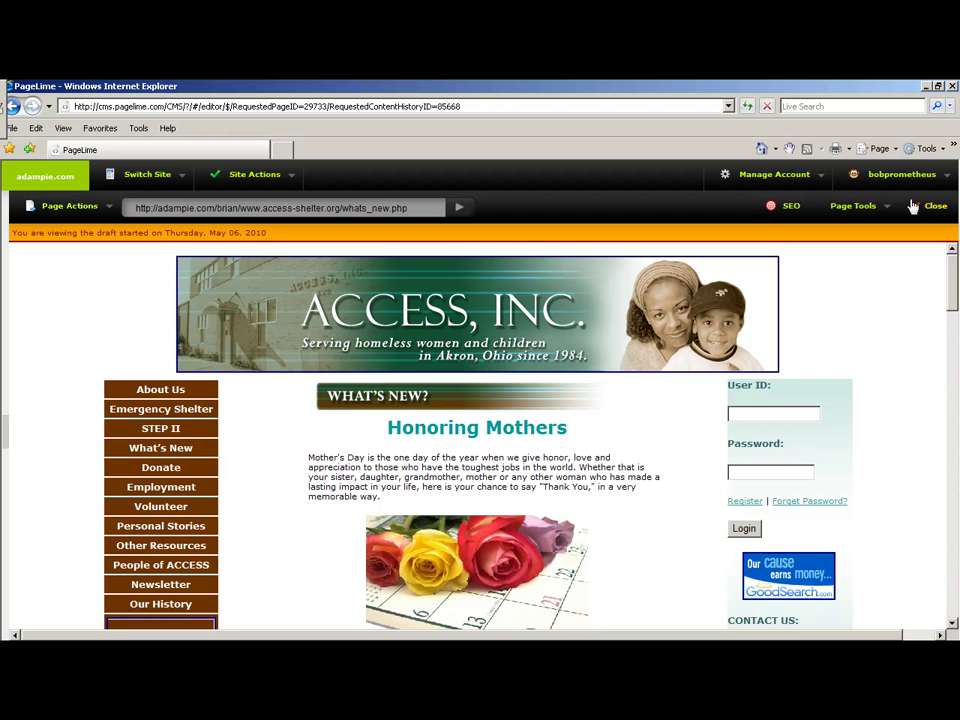
{"action": "left_click", "coordinate": [935, 208]}
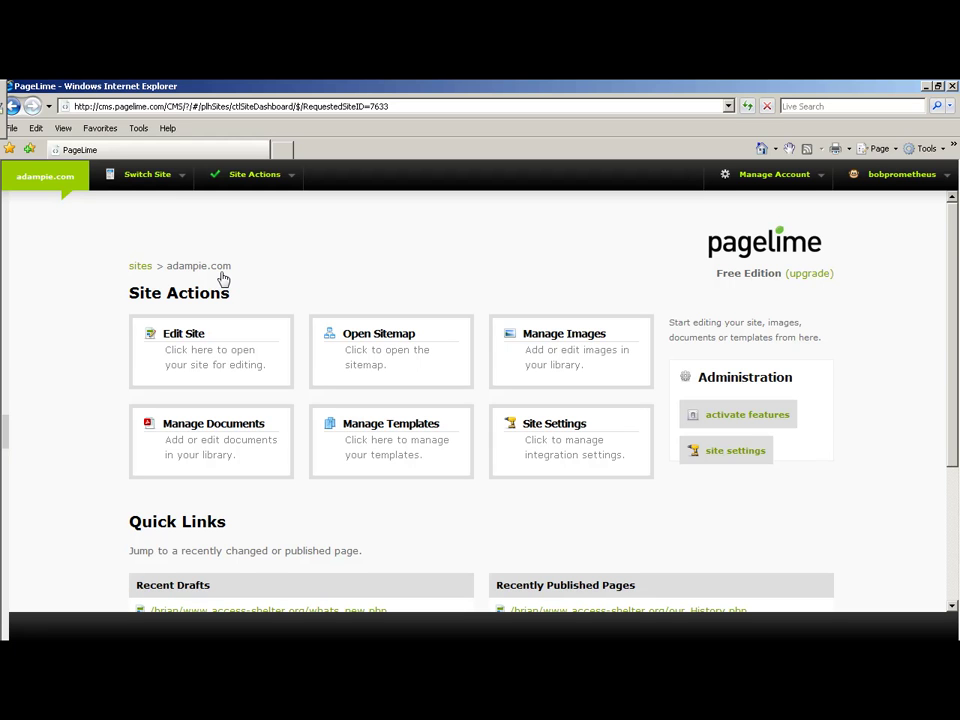
Open the Manage Documents library from the adampie.com Site Actions dashboard.
{"action": "left_click", "coordinate": [208, 437]}
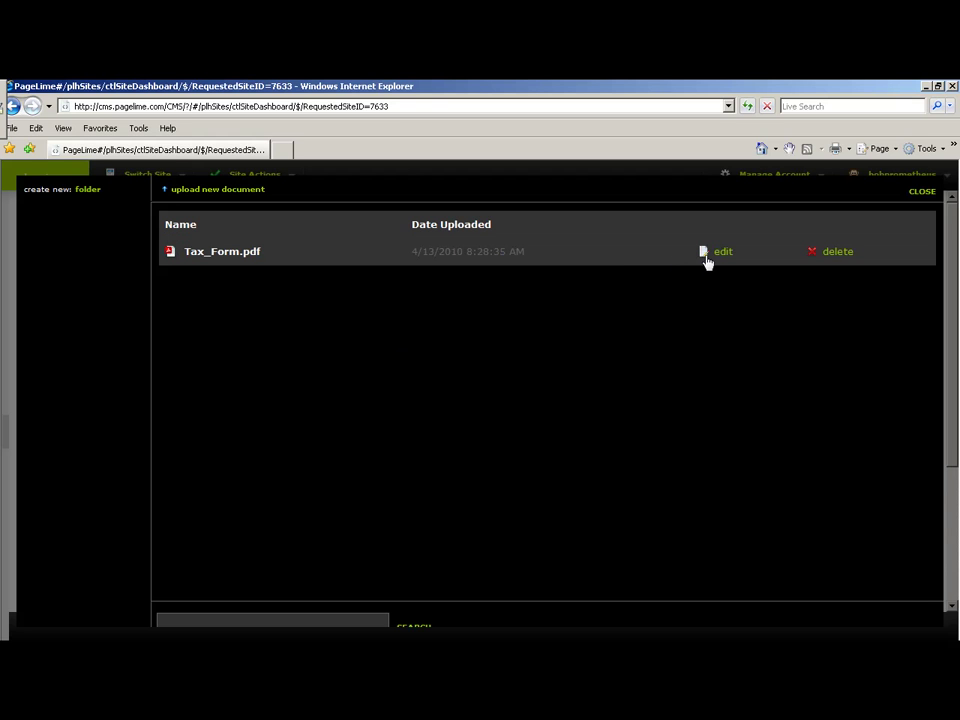
Upload DEVTest.pdf from the Desktop to the document library, then start deleting it.
{"action": "left_click", "coordinate": [234, 191]}
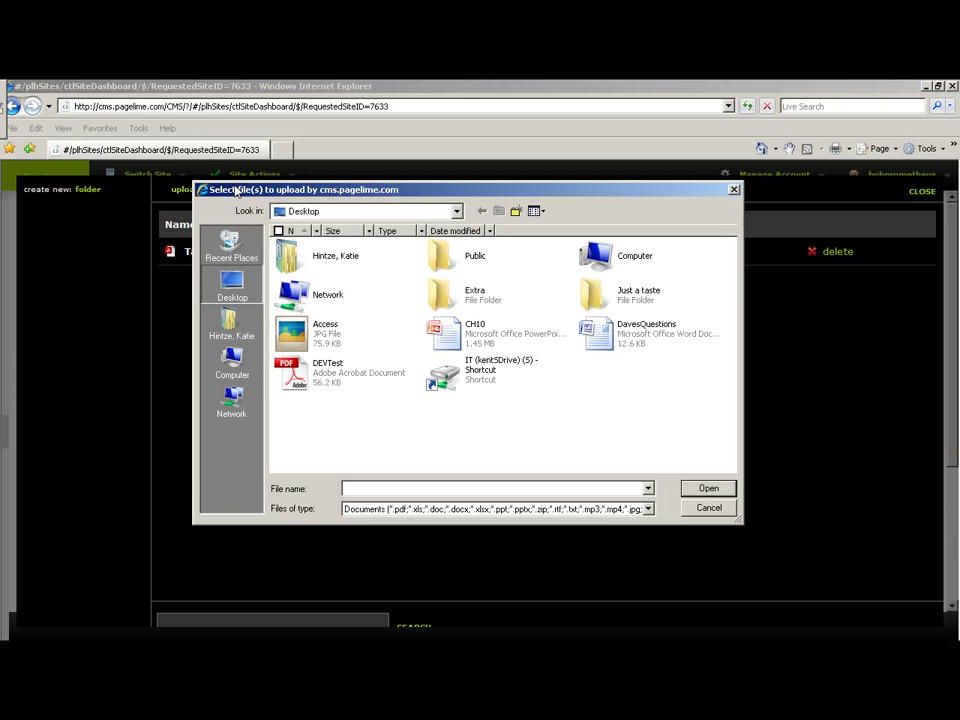
{"action": "left_click", "coordinate": [314, 377]}
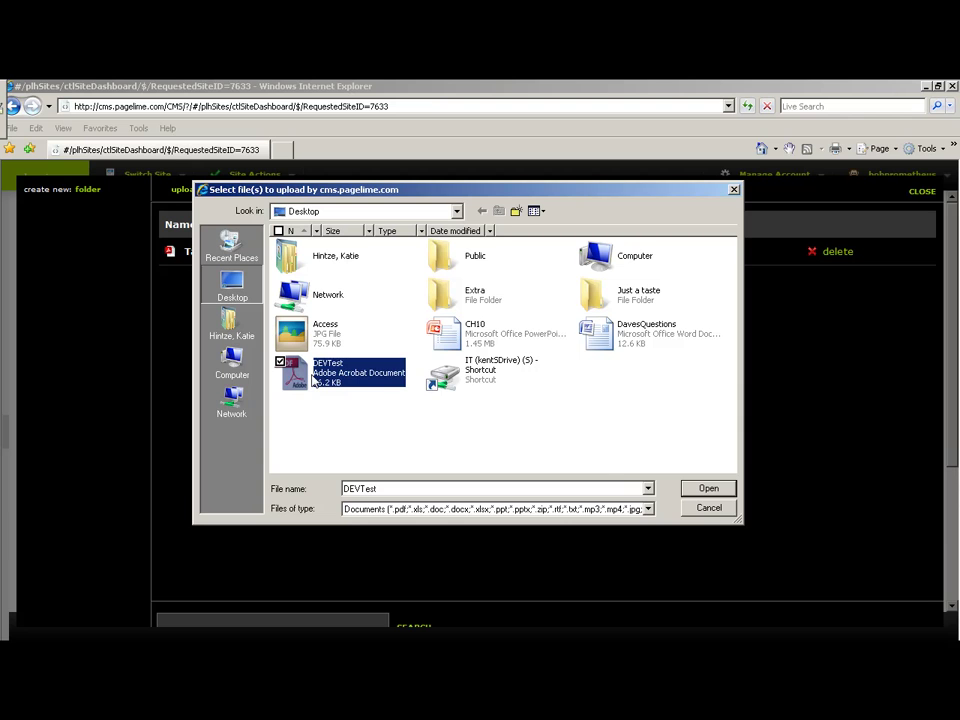
{"action": "left_click", "coordinate": [708, 488]}
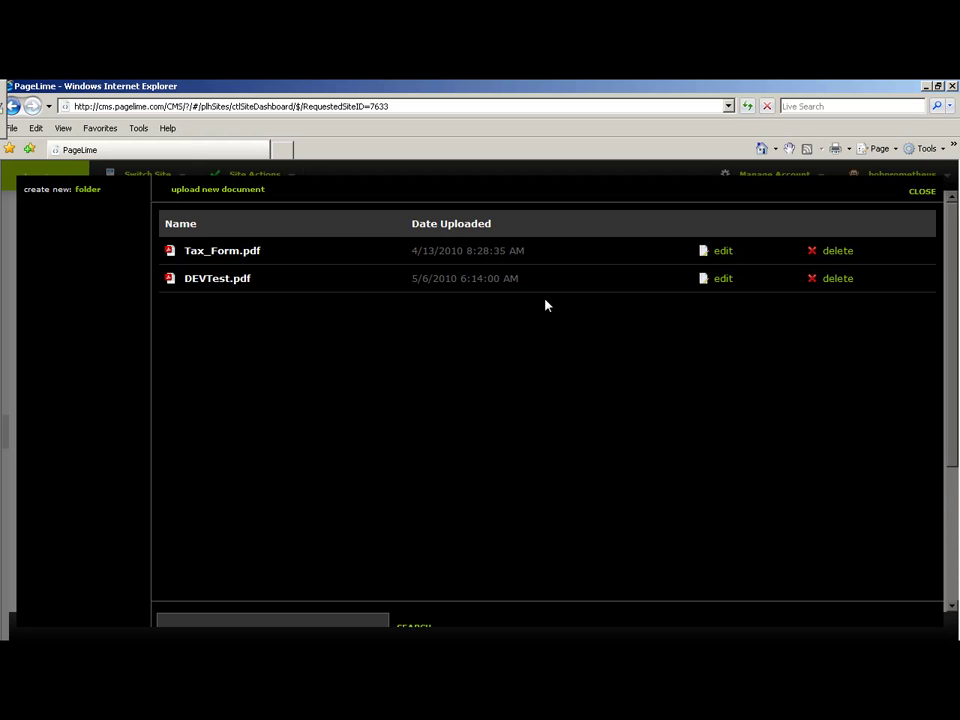
{"action": "left_click", "coordinate": [830, 279]}
Confirm deletion of DEVTest.pdf, close the document library, and open the account menu.
{"action": "left_click", "coordinate": [502, 423]}
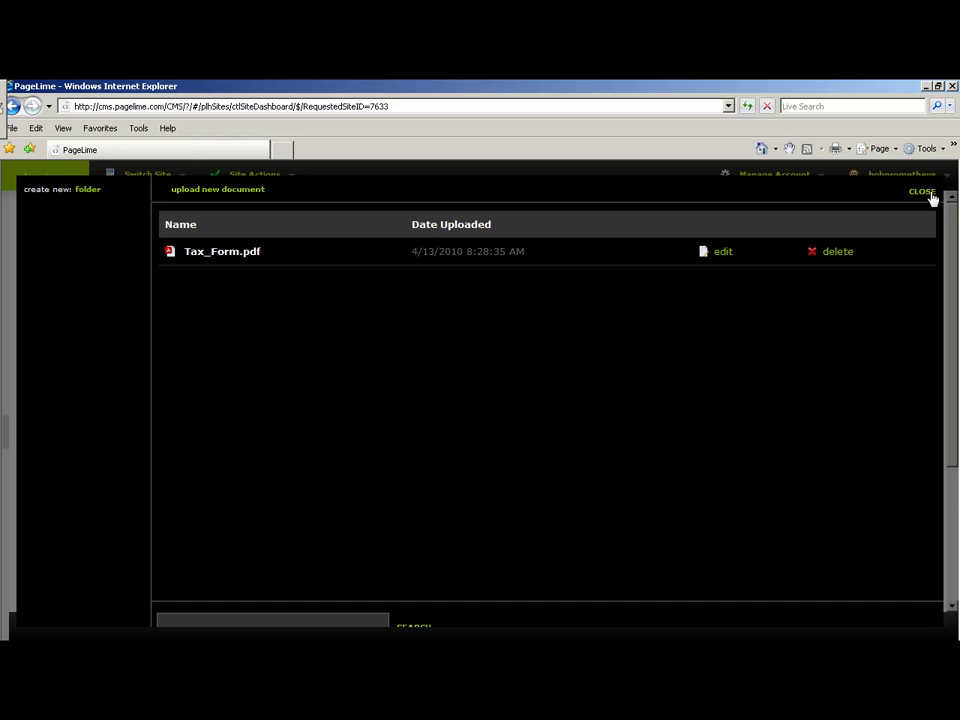
{"action": "left_click", "coordinate": [922, 192]}
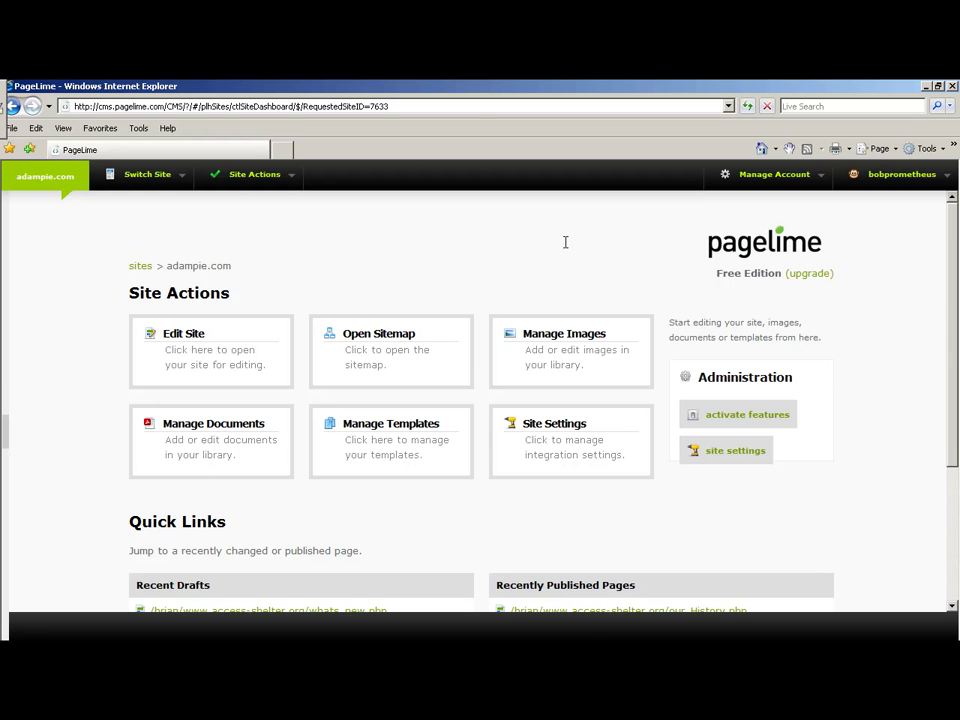
{"action": "left_click", "coordinate": [947, 176]}
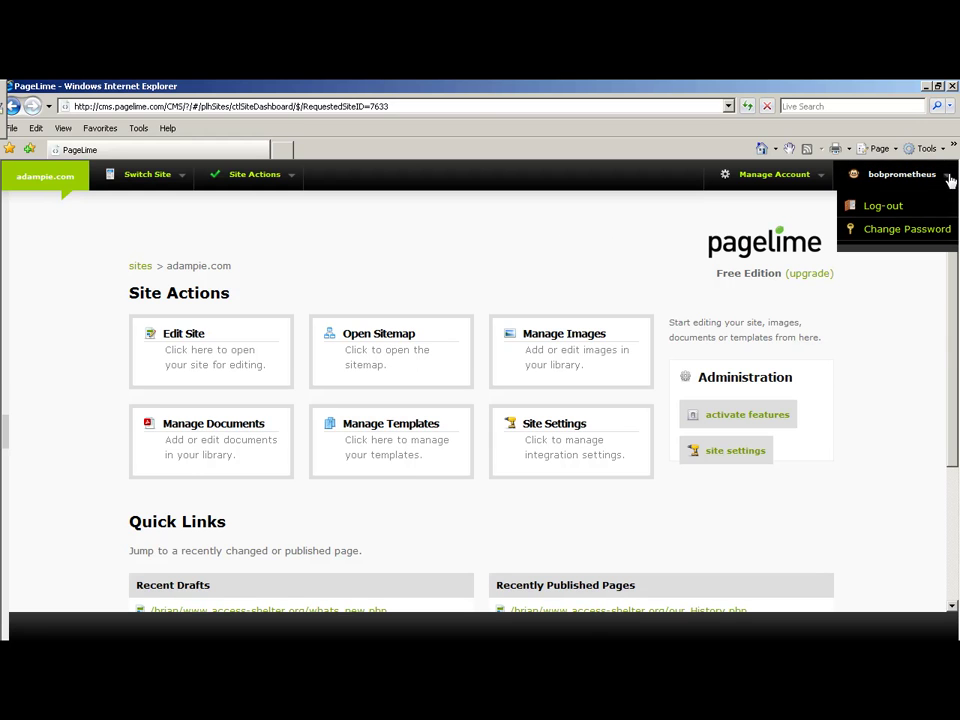